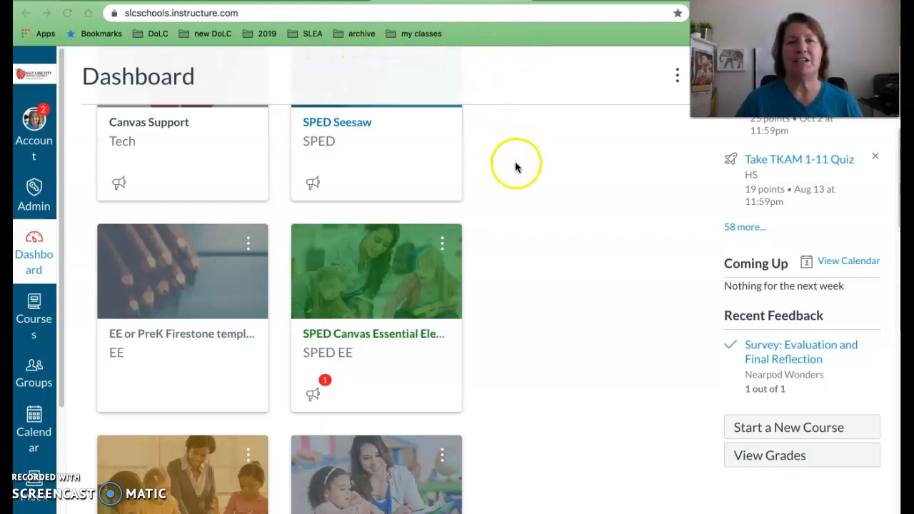
- Create a new course named "importing from Commons", keeping the Private (Copyrighted) content license
scroll(515, 166, down, 1)
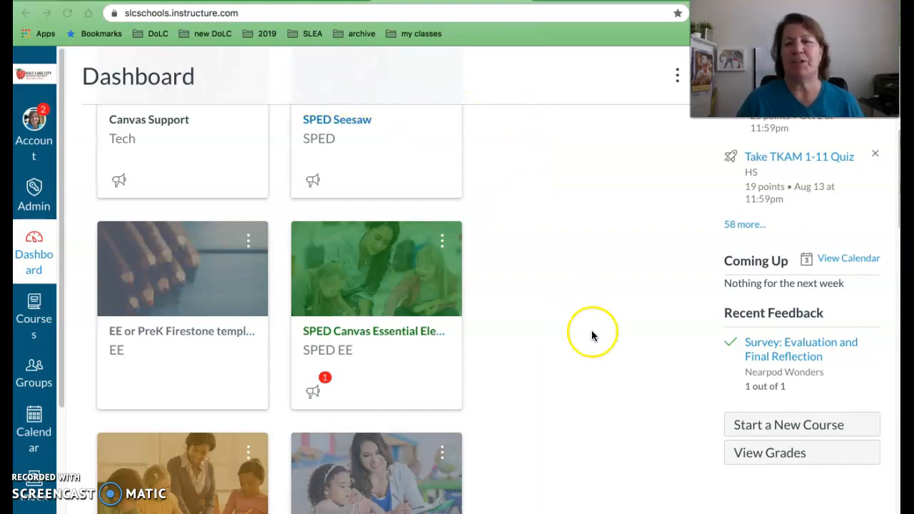
click(797, 427)
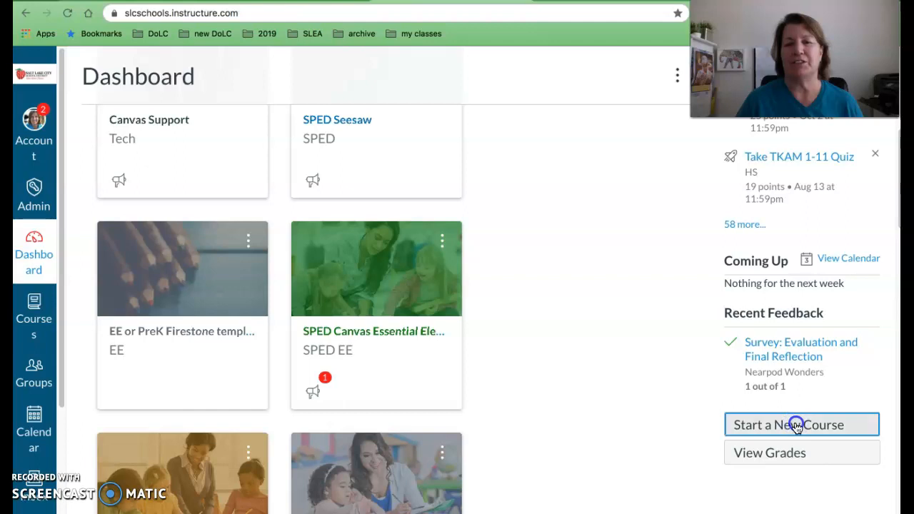
click(464, 226)
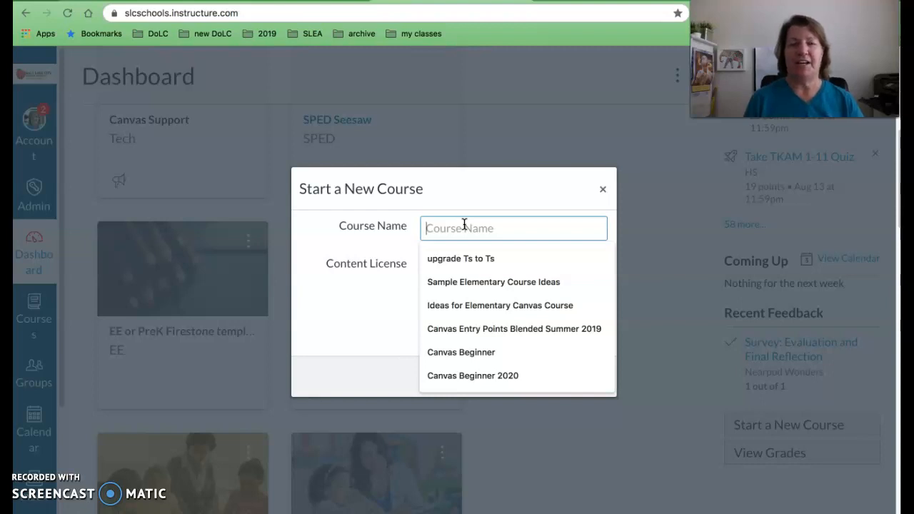
text(i)
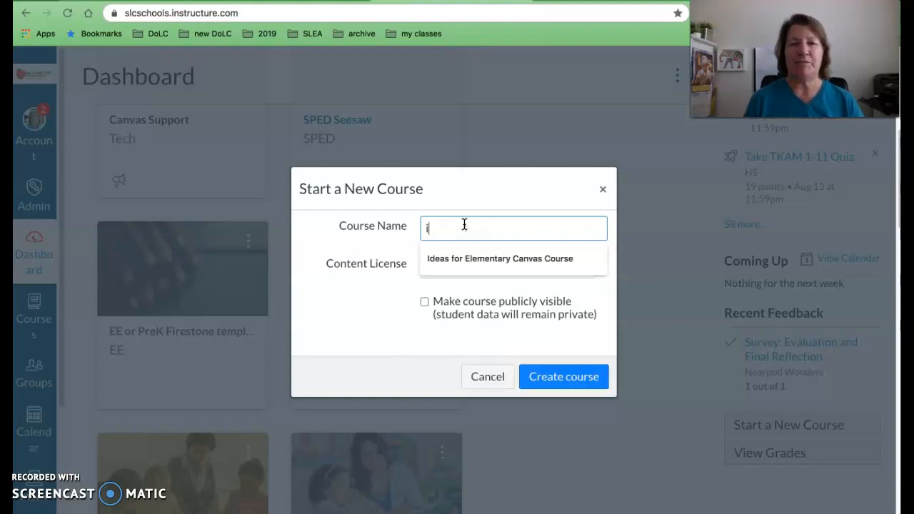
text(mporting from Co)
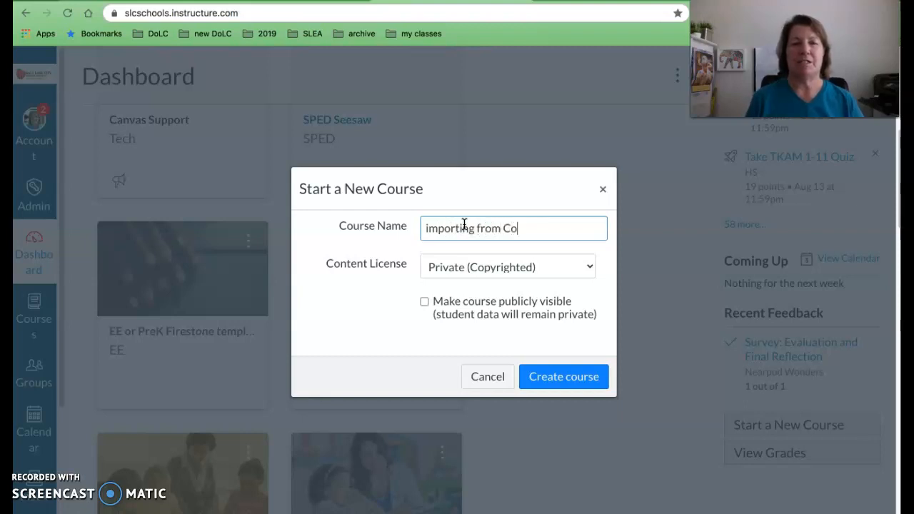
text(ns)
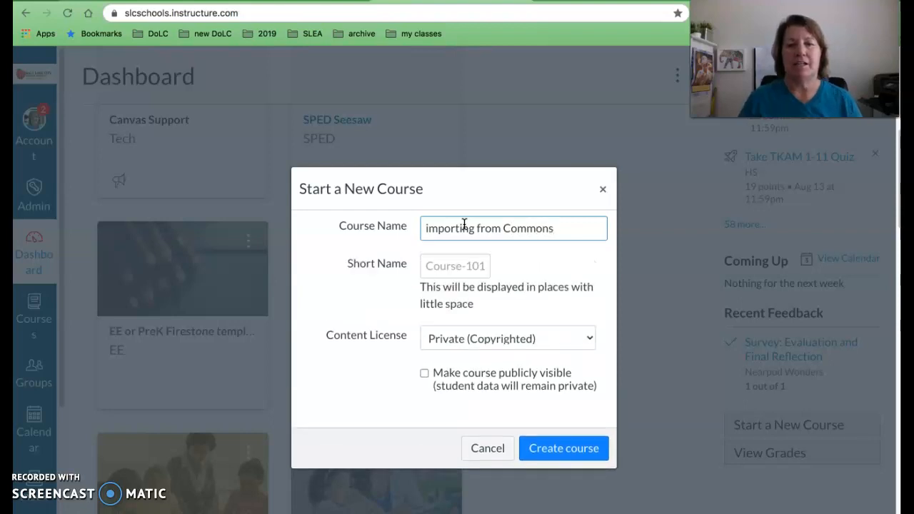
click(564, 453)
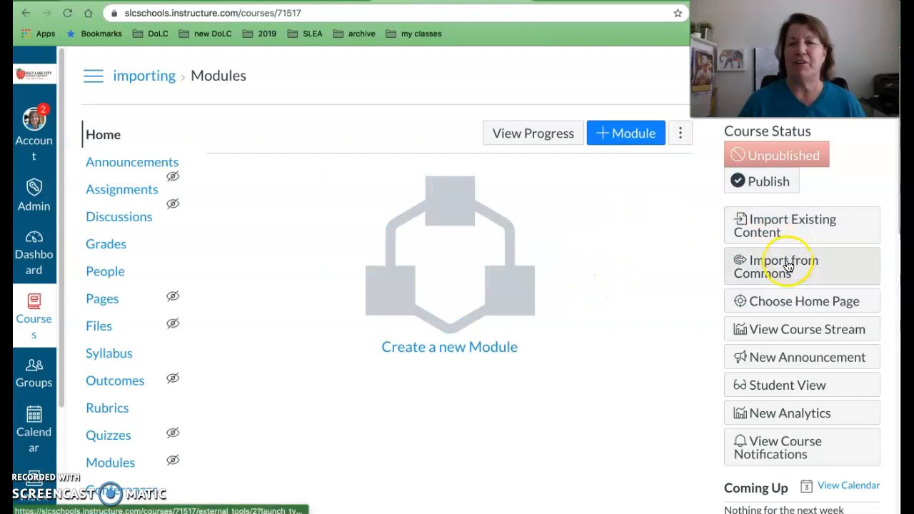
- Start an import from Commons for the new course and filter the resources to those shared with Salt Lake City Schools
click(814, 265)
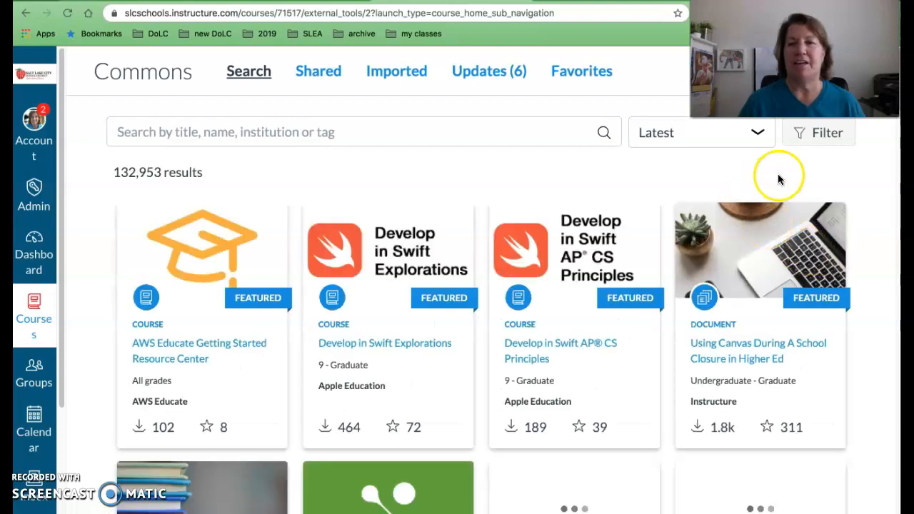
click(819, 140)
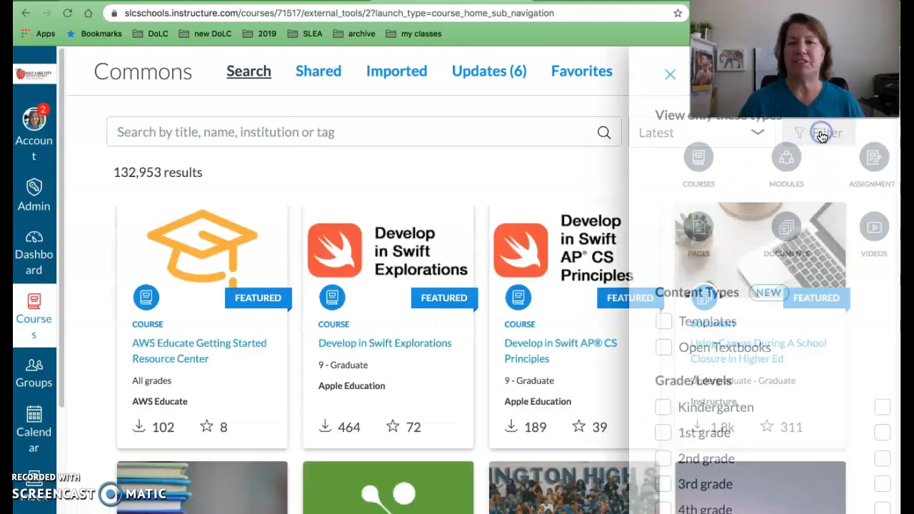
scroll(713, 249, down, 5)
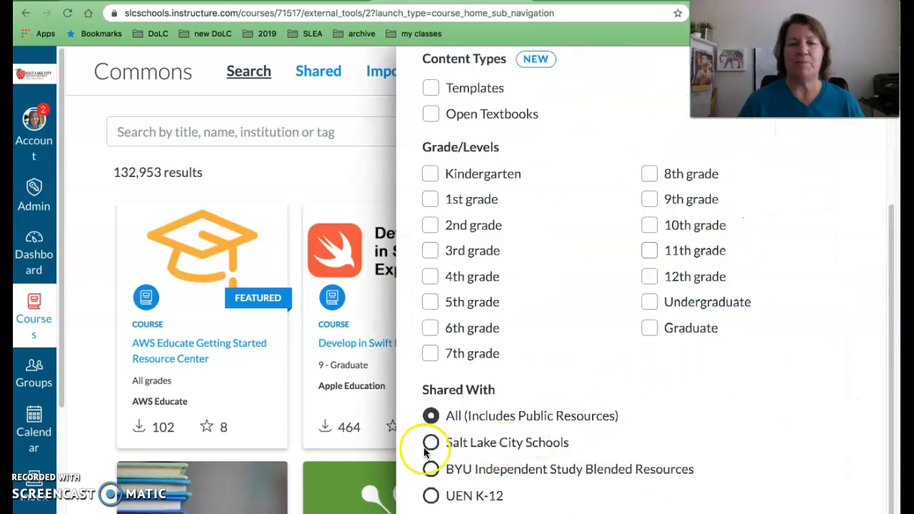
click(430, 443)
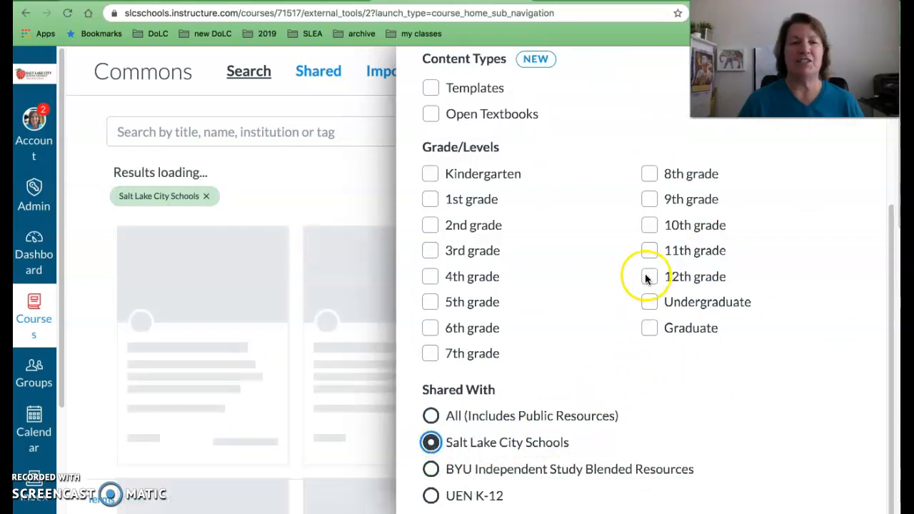
- Search the filtered Commons resources by the contributor's full name
click(275, 131)
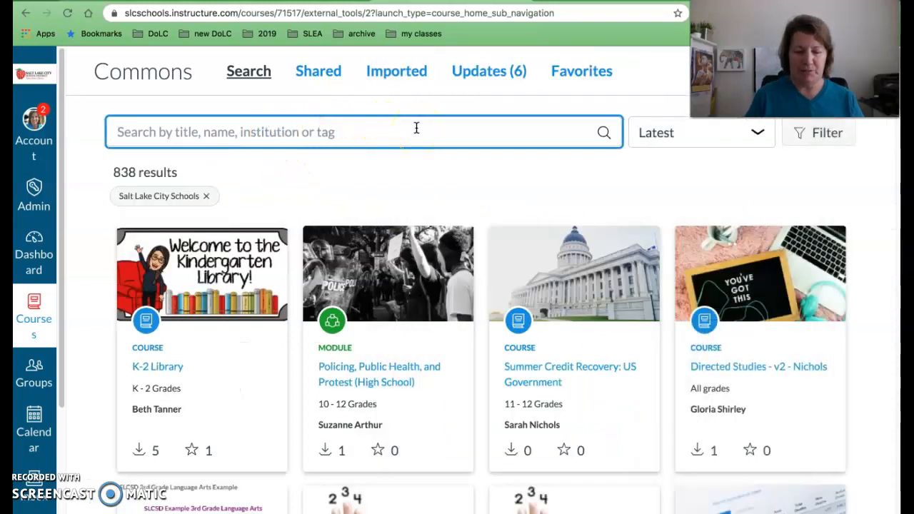
text(glor)
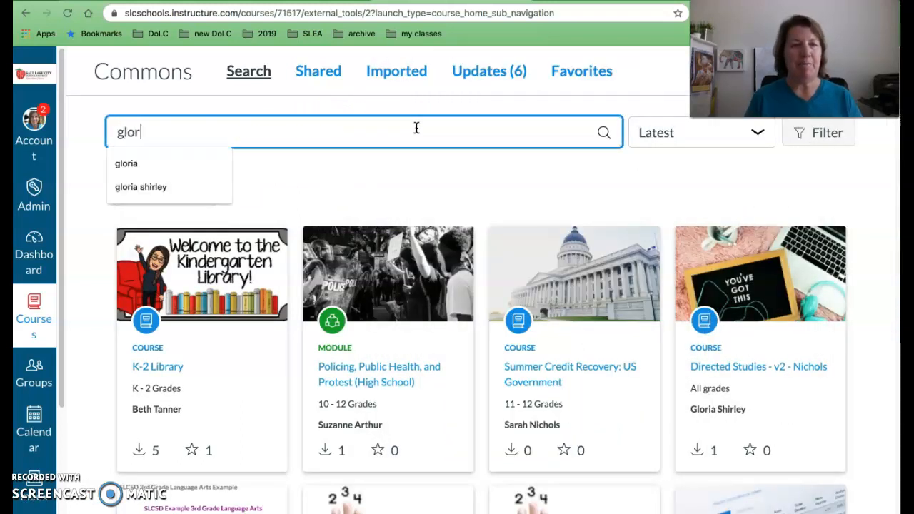
text(ia)
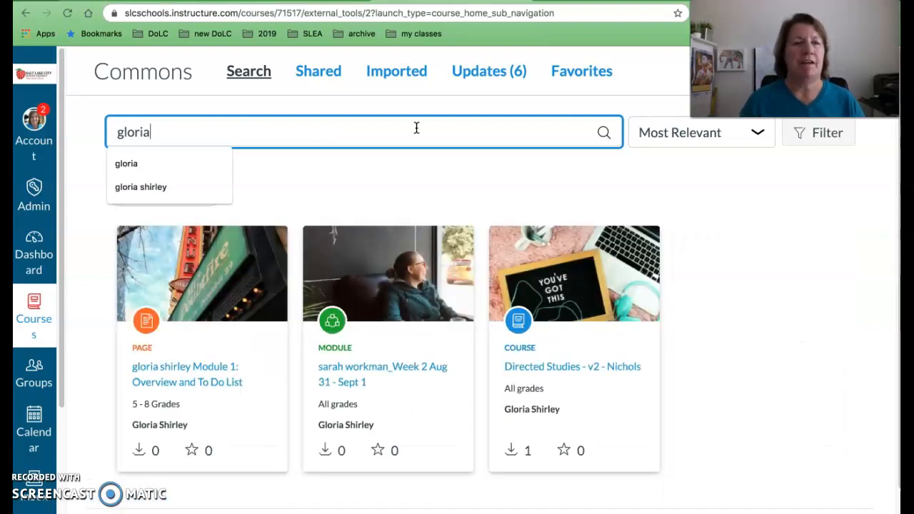
click(182, 187)
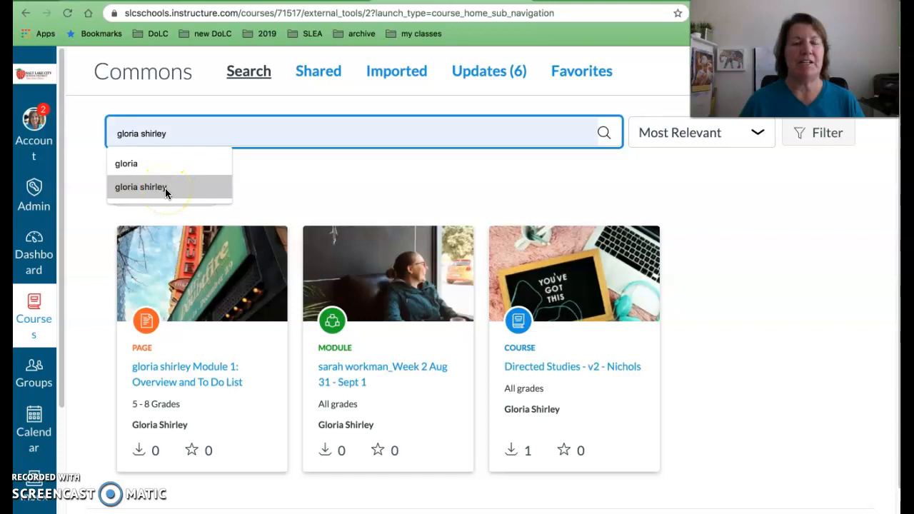
click(166, 188)
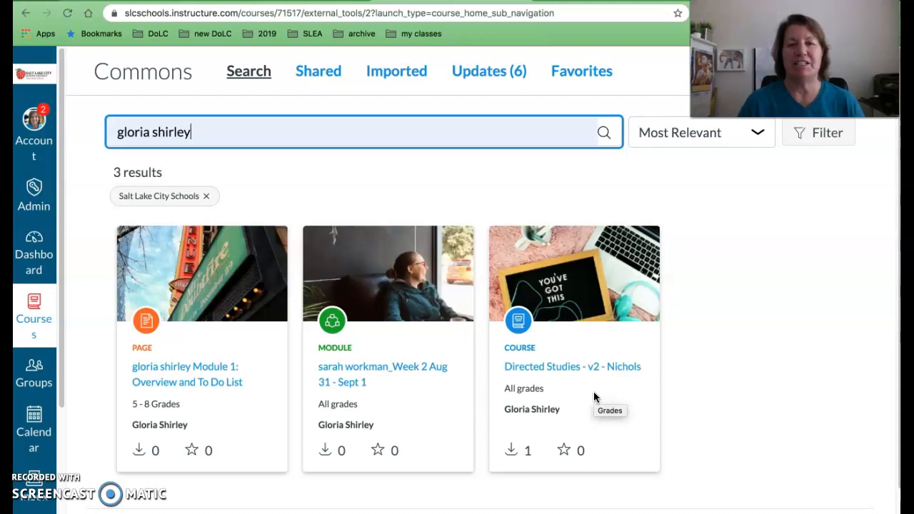
- Open the Directed Studies - v2 course resource and bring up its import and download options
click(593, 367)
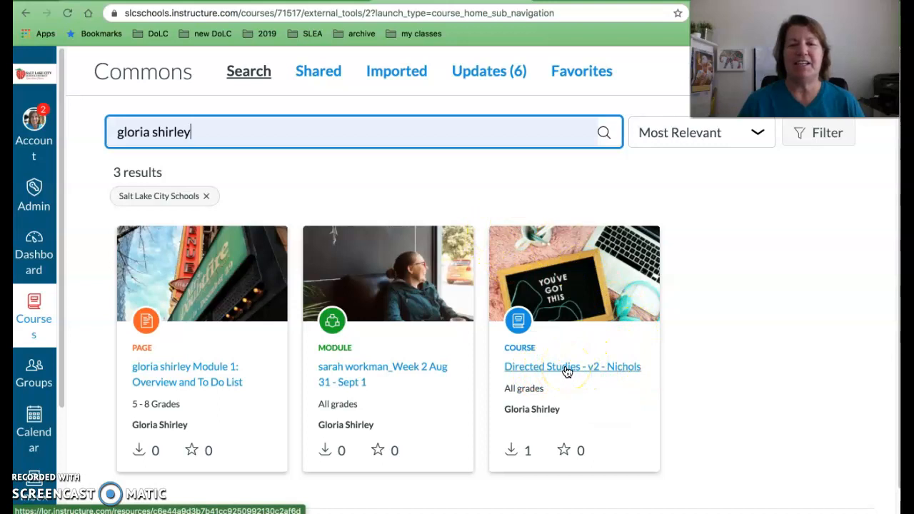
click(568, 369)
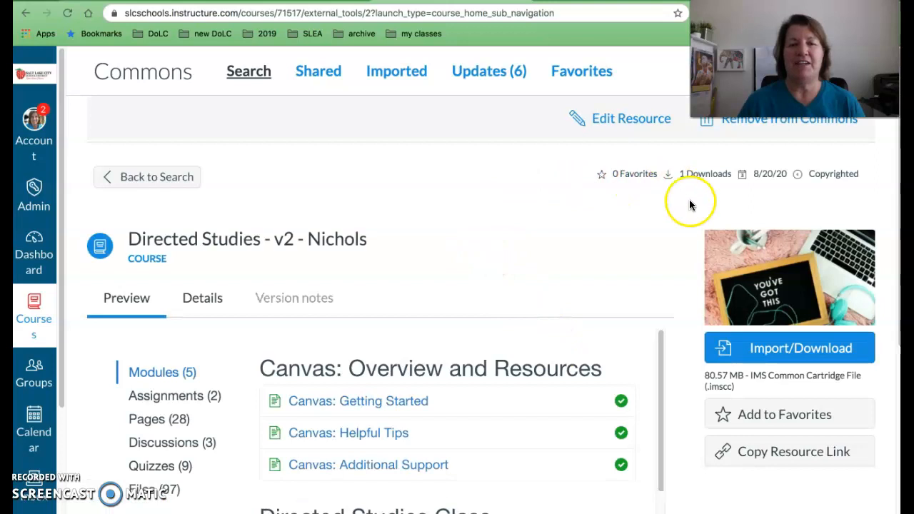
click(792, 355)
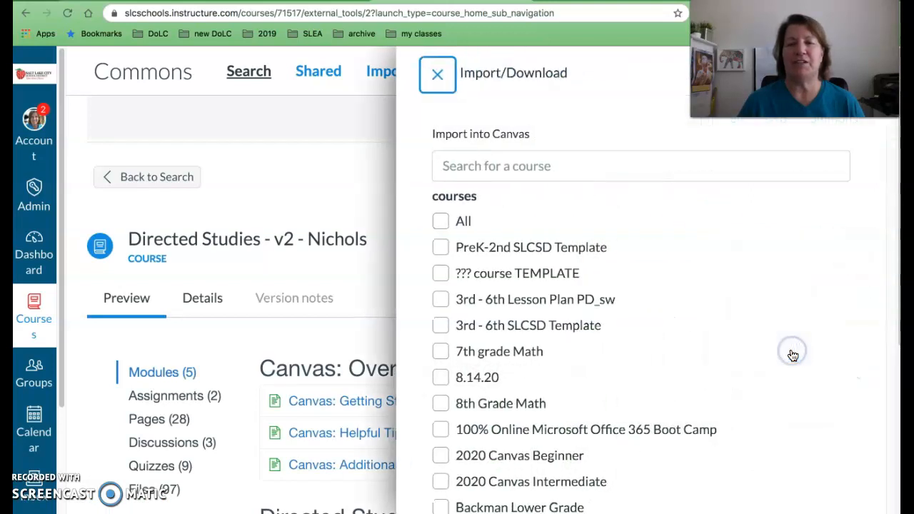
- Choose the "importing from Commons" course as the destination and import the resource into it
scroll(575, 305, down, 10)
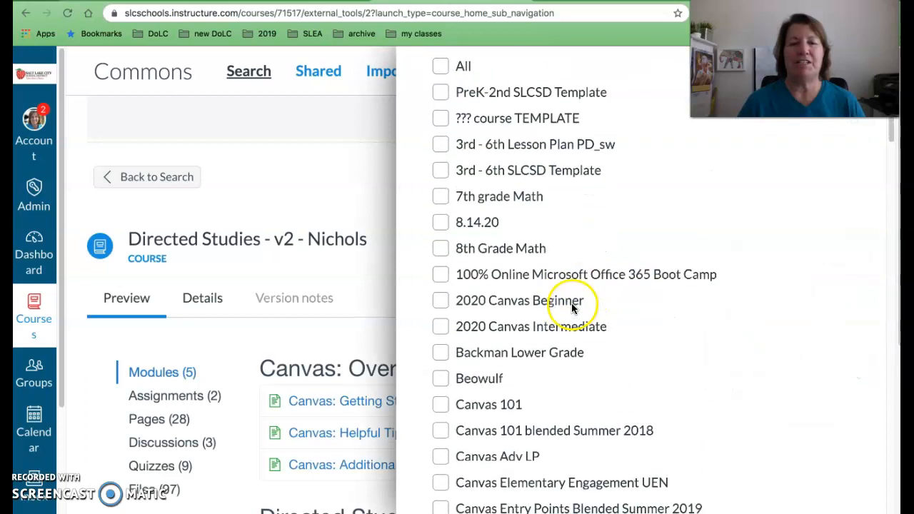
scroll(569, 301, down, 10)
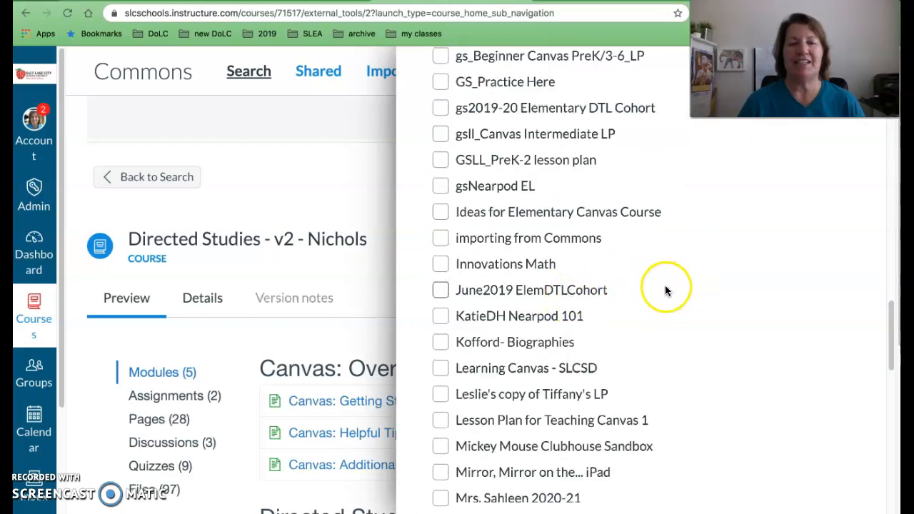
scroll(663, 285, down, 1)
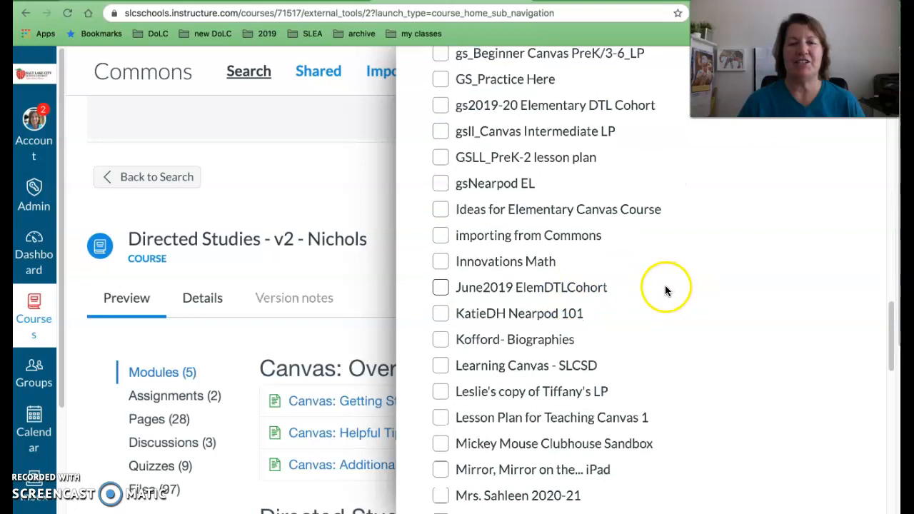
click(439, 236)
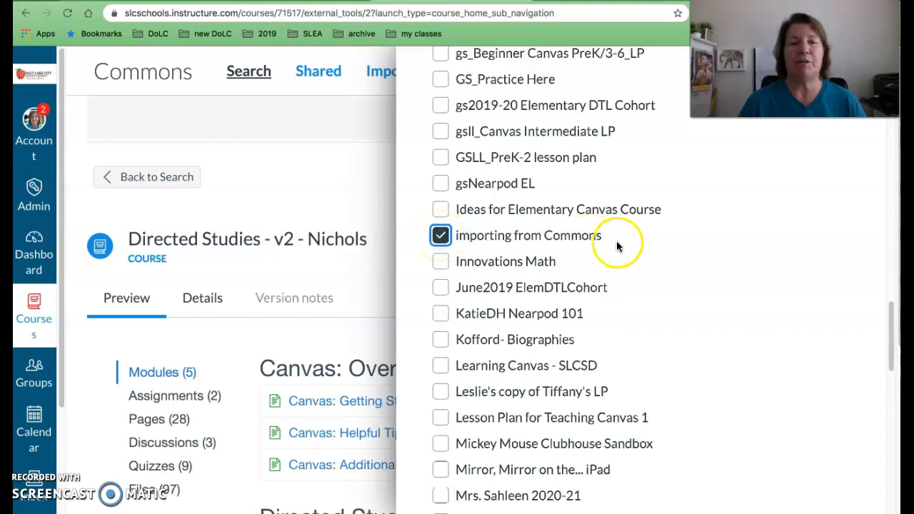
scroll(654, 285, down, 5)
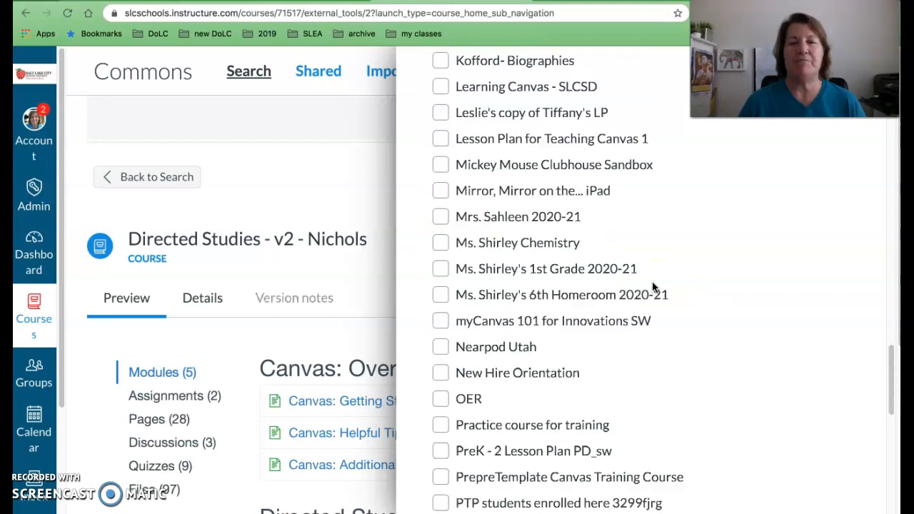
scroll(651, 284, down, 8)
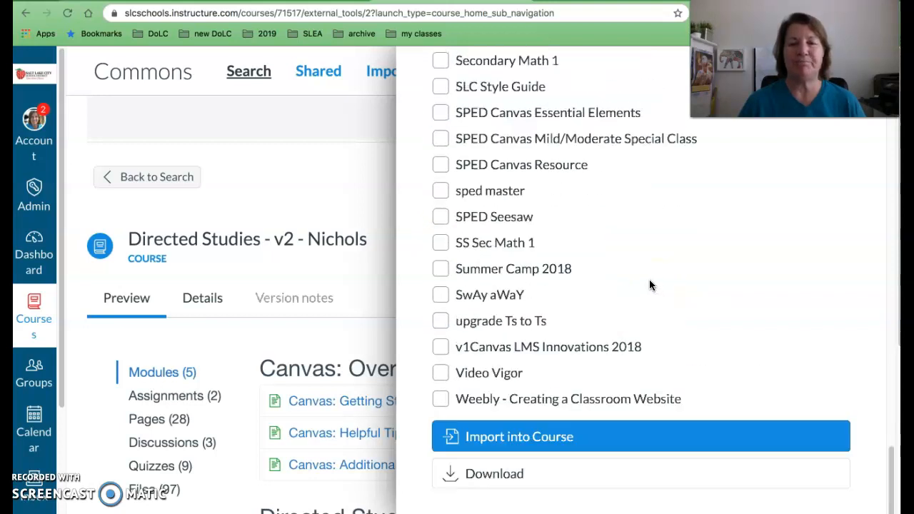
click(532, 441)
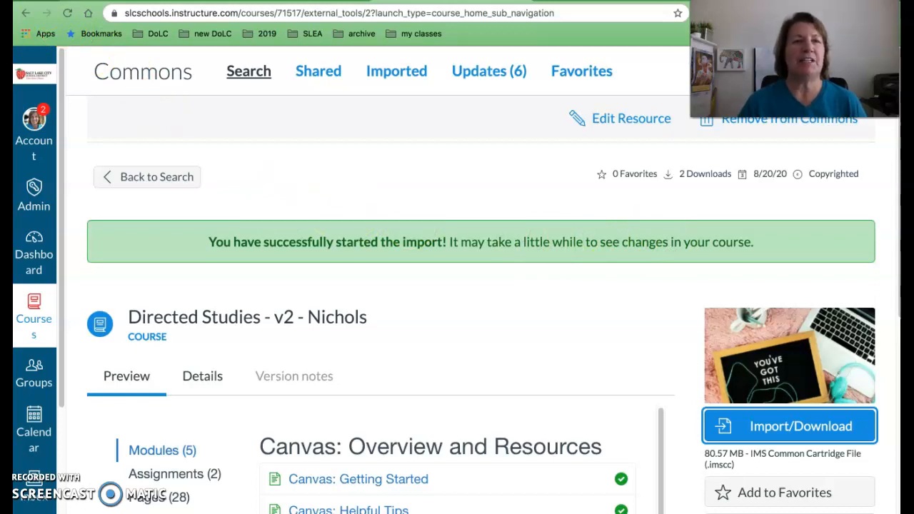
- Return to the dashboard to look for the new course among the unpublished ones, and open the "importing from Commons" course
click(26, 17)
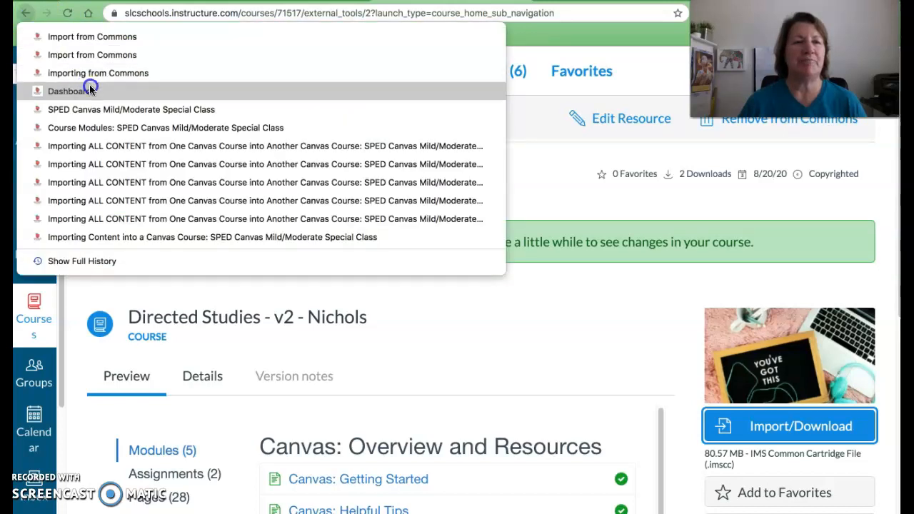
click(152, 97)
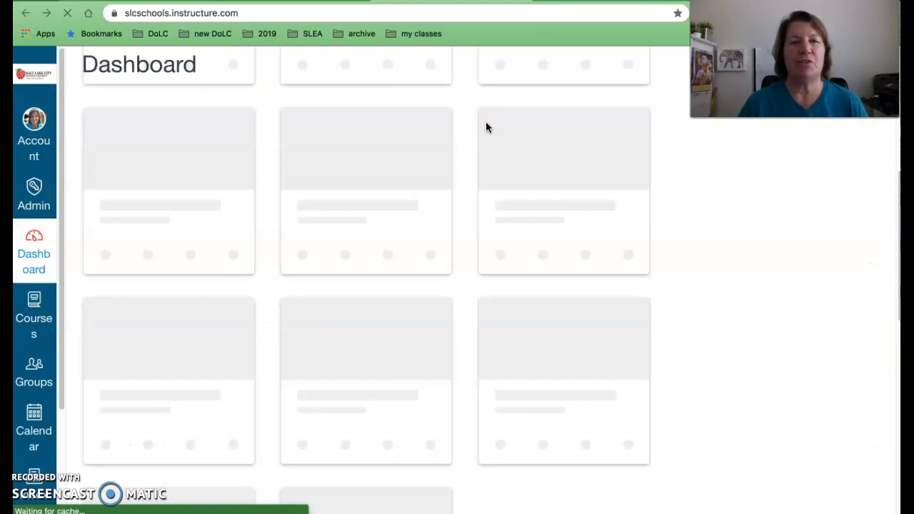
scroll(347, 276, down, 9)
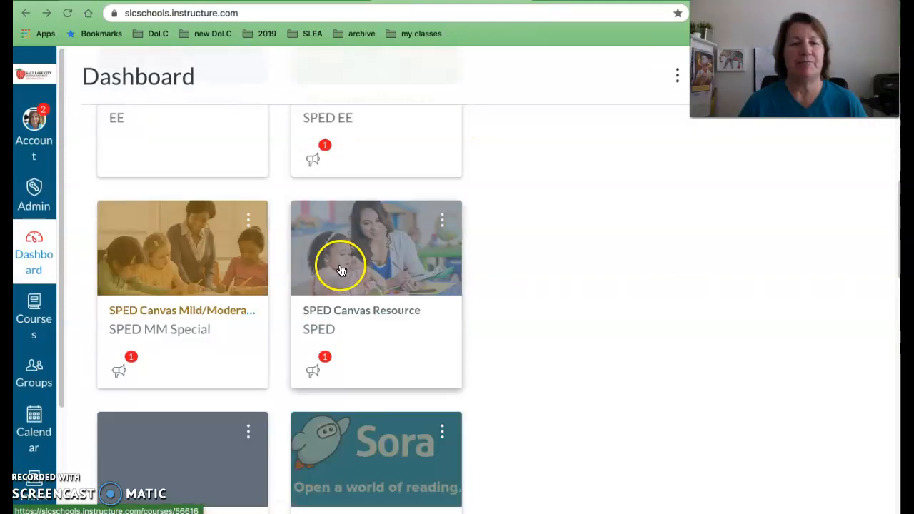
scroll(328, 257, down, 10)
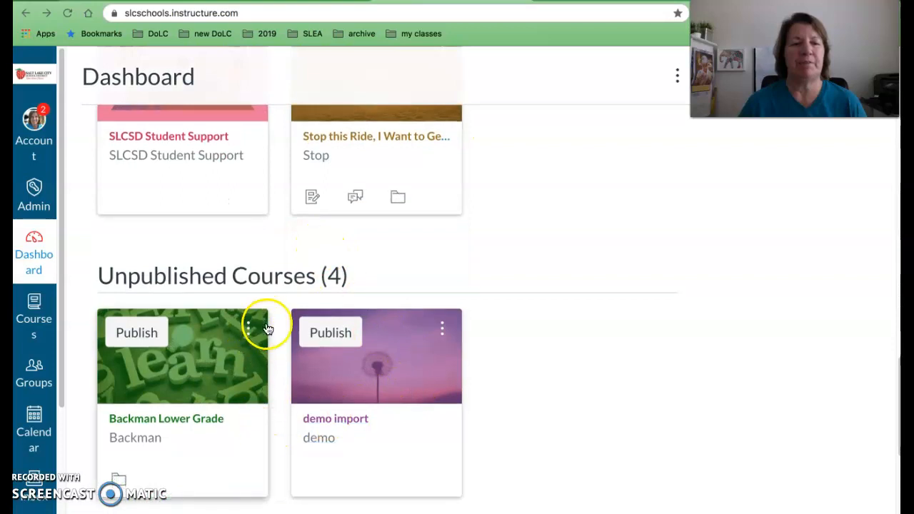
scroll(264, 321, down, 5)
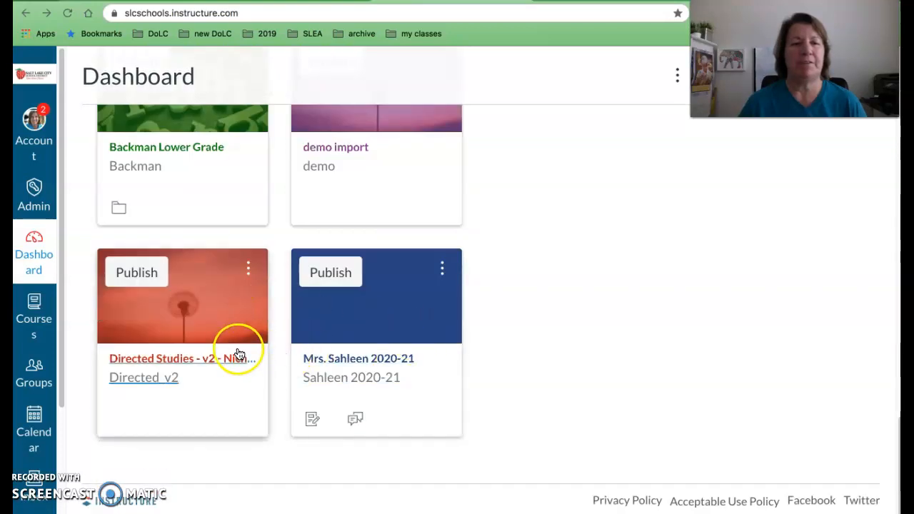
key(ctrl+Tab)
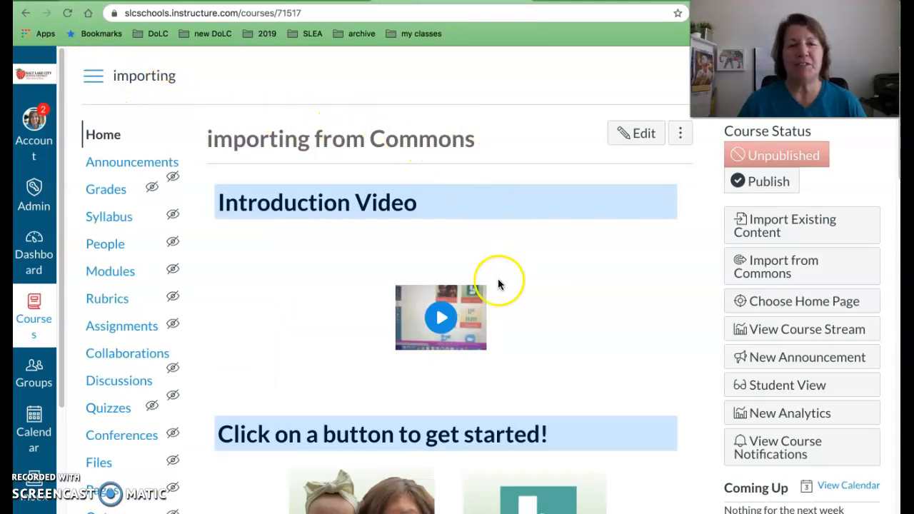
- Look over the imported home page of the course, including its introduction video and start buttons
scroll(571, 293, down, 1)
scroll(568, 289, down, 3)
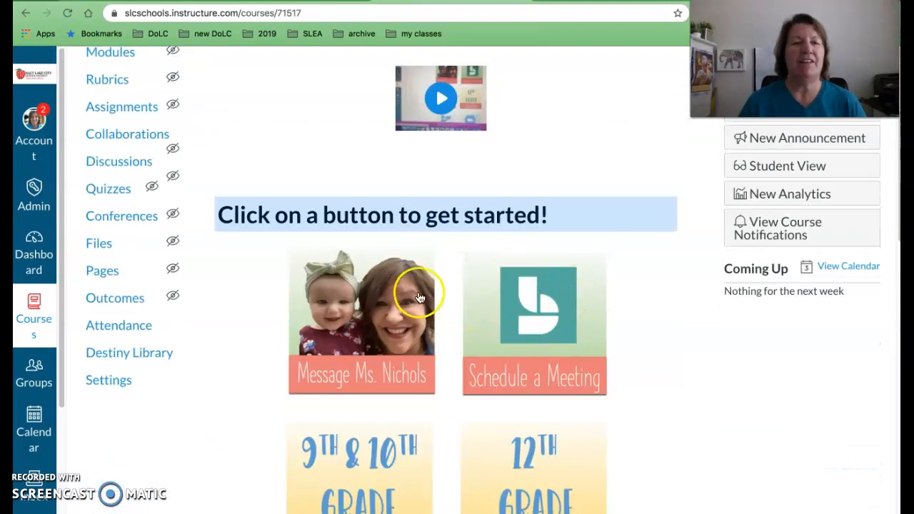
scroll(418, 278, up, 3)
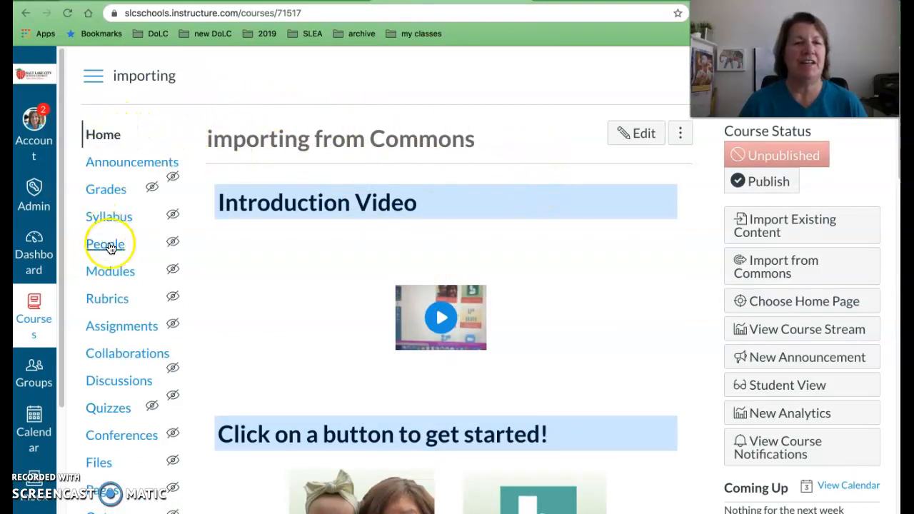
- Open the course's Modules page and review the imported modules from start to end
click(110, 272)
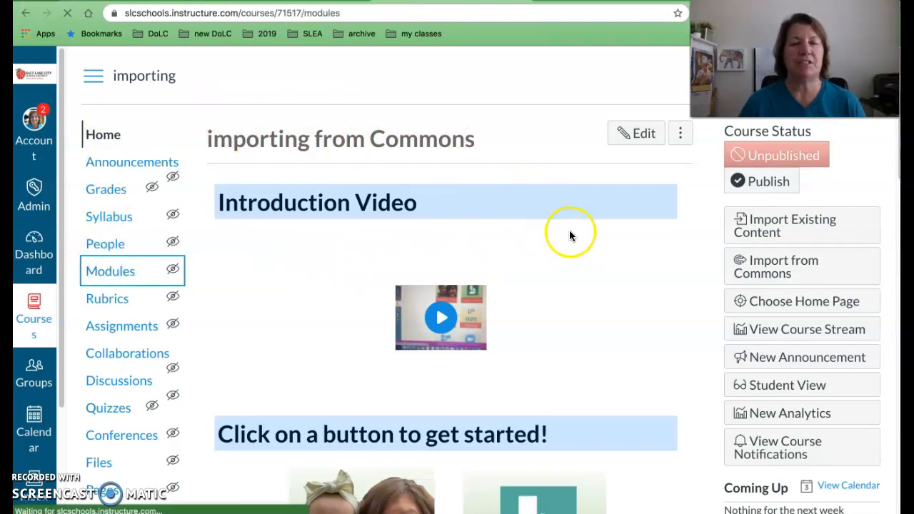
scroll(569, 232, down, 5)
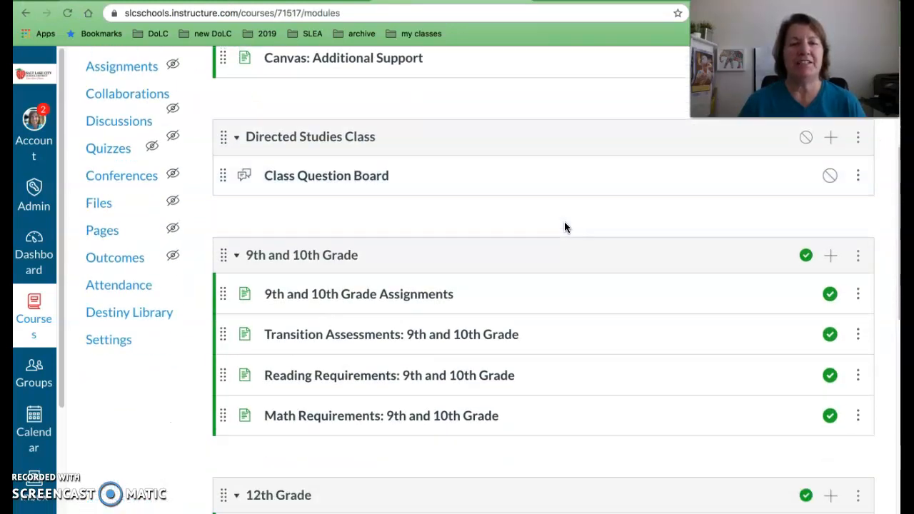
scroll(563, 222, down, 4)
scroll(561, 224, down, 2)
scroll(562, 226, up, 6)
scroll(562, 225, up, 5)
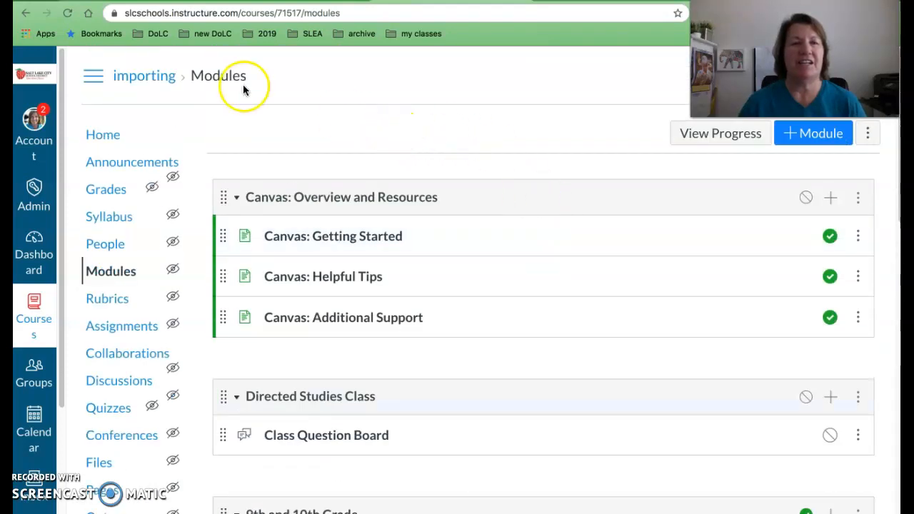